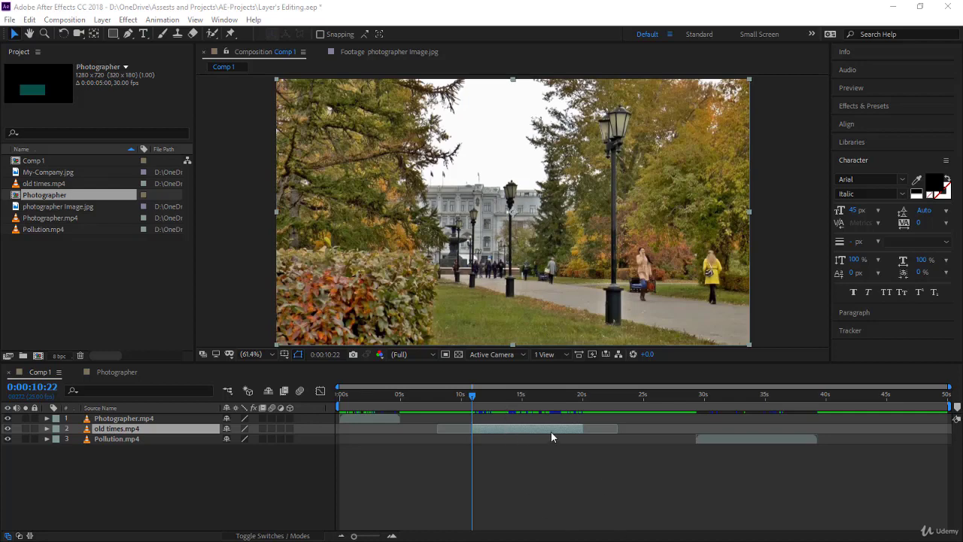
# Step: Extend both ends of the old times.mp4 layer to the clip's full length
pyautogui.moveTo(476, 432); pyautogui.dragTo(451, 431)
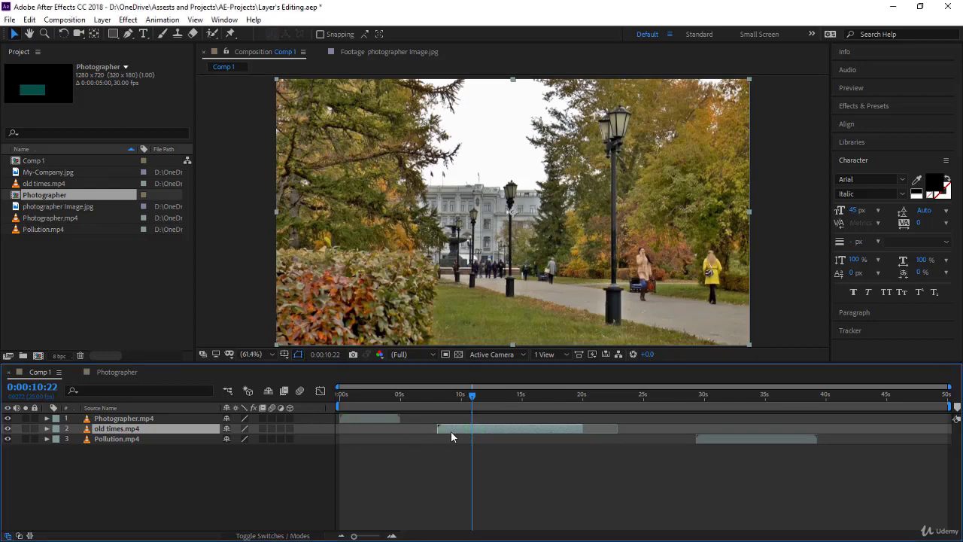
pyautogui.moveTo(581, 430); pyautogui.dragTo(617, 430)
# Step: Trim the old times.mp4 layer to start at 0:00:10:00 and end at 0:00:20:00
pyautogui.click(474, 396)
pyautogui.moveTo(474, 395); pyautogui.dragTo(462, 395)
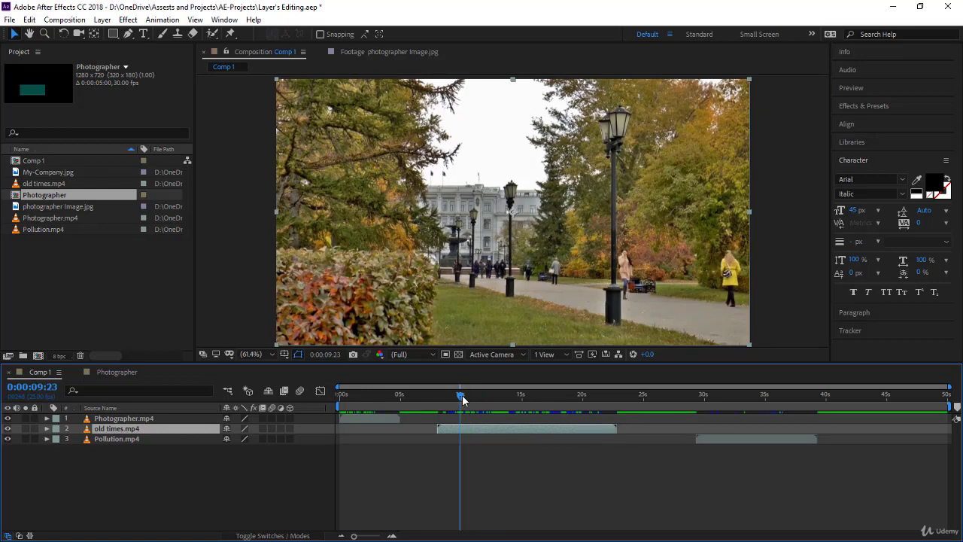
pyautogui.click(37, 387)
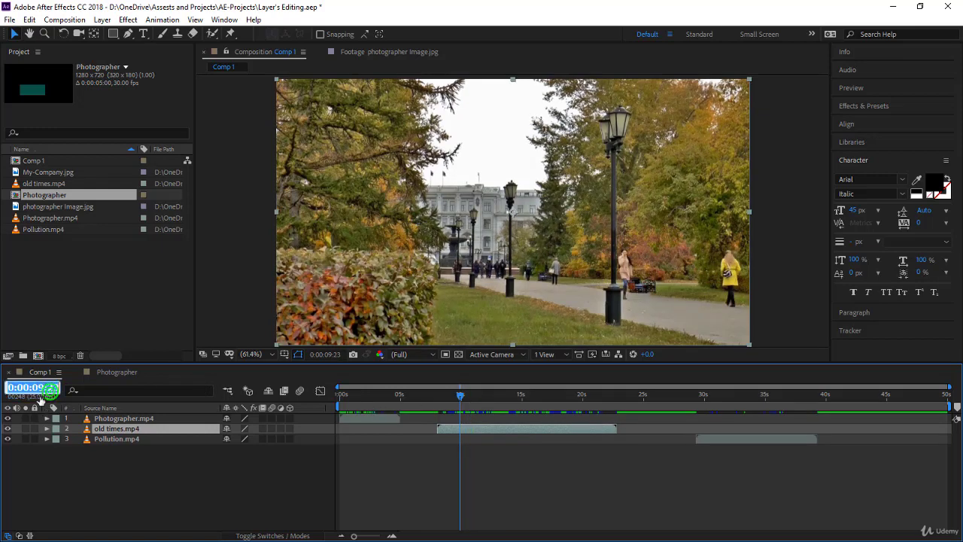
pyautogui.write('1000')
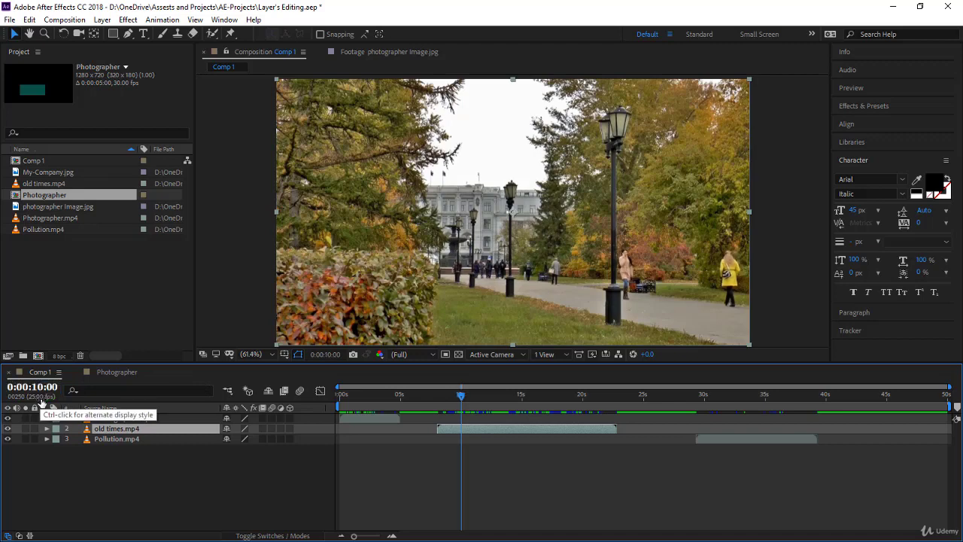
pyautogui.press('Return')
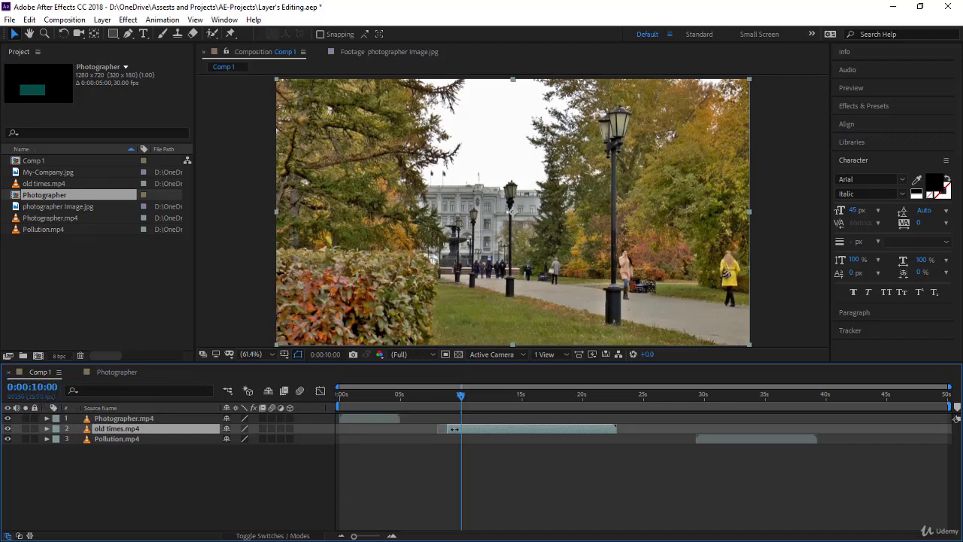
pyautogui.moveTo(438, 429); pyautogui.dragTo(461, 430)
pyautogui.moveTo(464, 395); pyautogui.dragTo(583, 429)
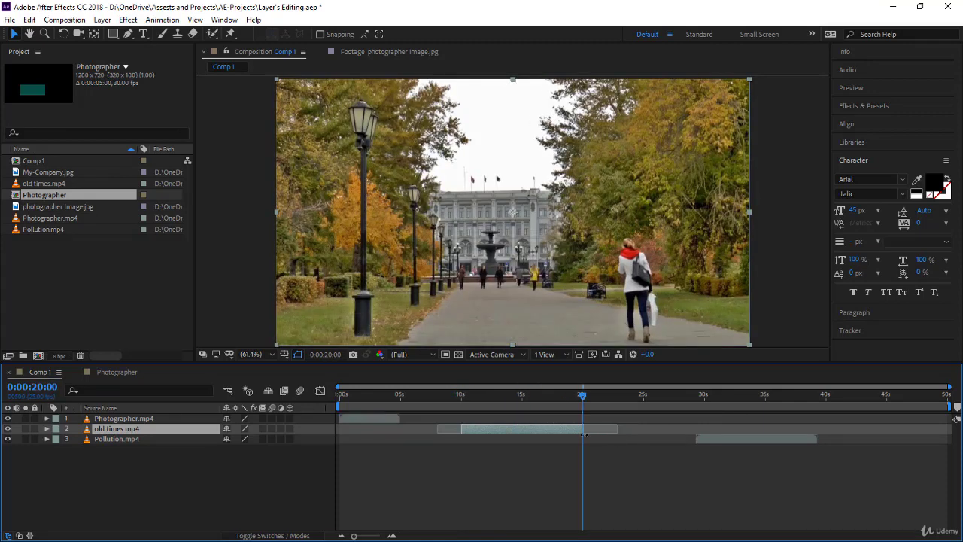
# Step: Scrub through the old times.mp4 clip to examine its visible section against the trimmed-off portions at both ends
pyautogui.moveTo(582, 396); pyautogui.dragTo(536, 430)
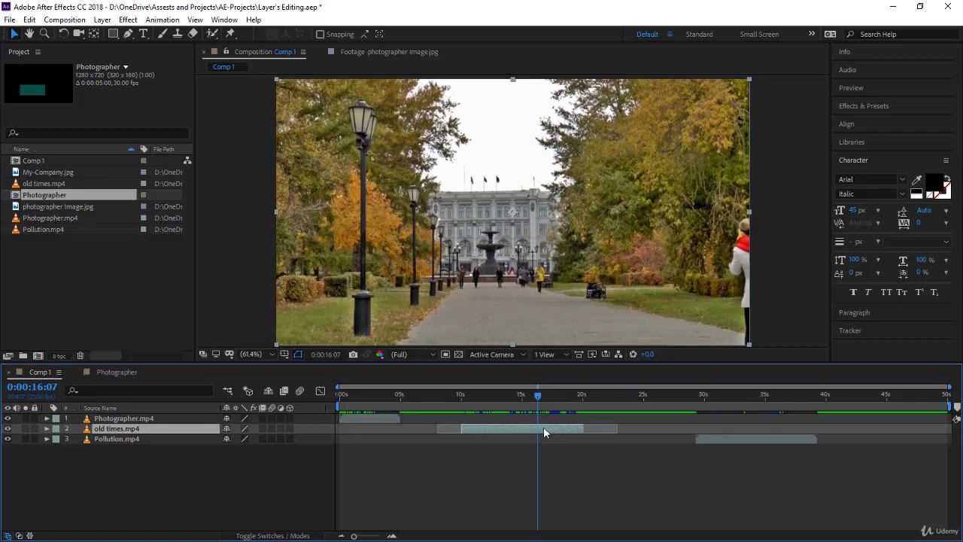
pyautogui.moveTo(538, 396); pyautogui.dragTo(524, 394)
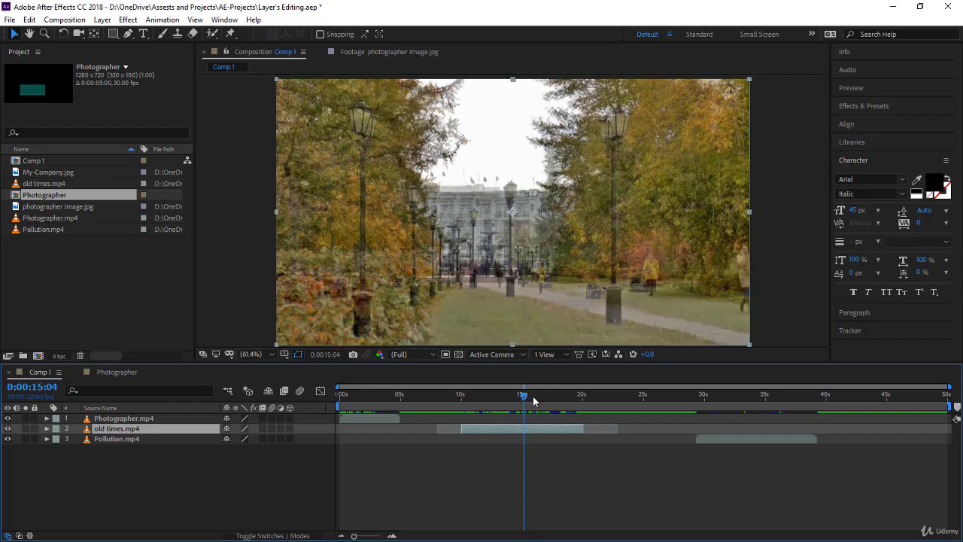
pyautogui.click(600, 429)
pyautogui.click(451, 428)
pyautogui.moveTo(516, 395); pyautogui.dragTo(585, 427)
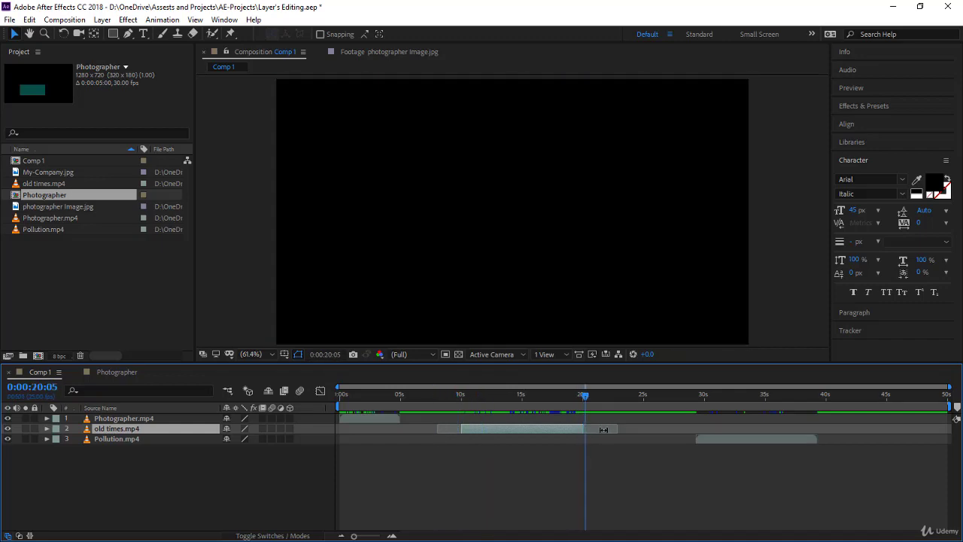
pyautogui.moveTo(586, 397); pyautogui.dragTo(536, 395)
pyautogui.moveTo(583, 428); pyautogui.dragTo(575, 428)
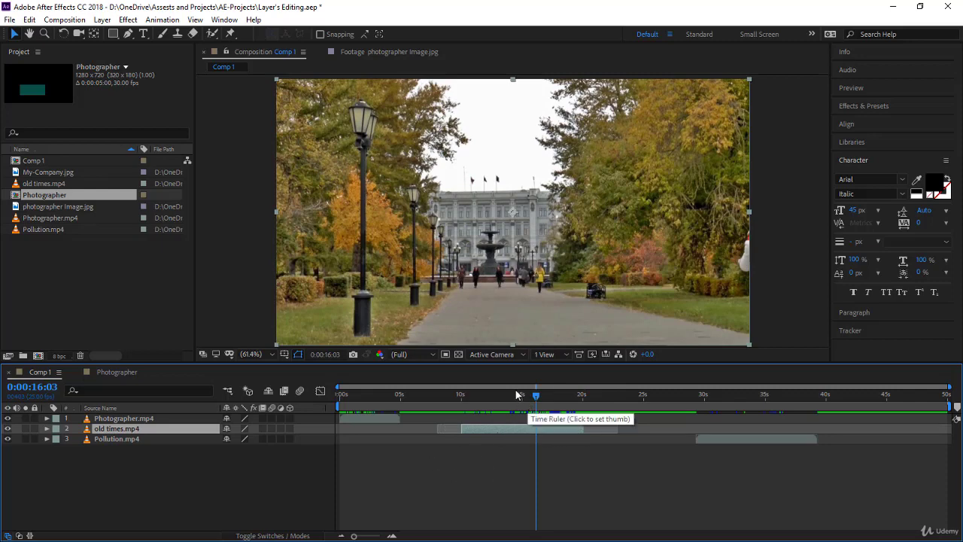
# Step: Slip the old times.mp4 footage earlier using its trimmed-off section, check the in-point frame at 0:00:10:00, and slip it later
pyautogui.click(449, 428)
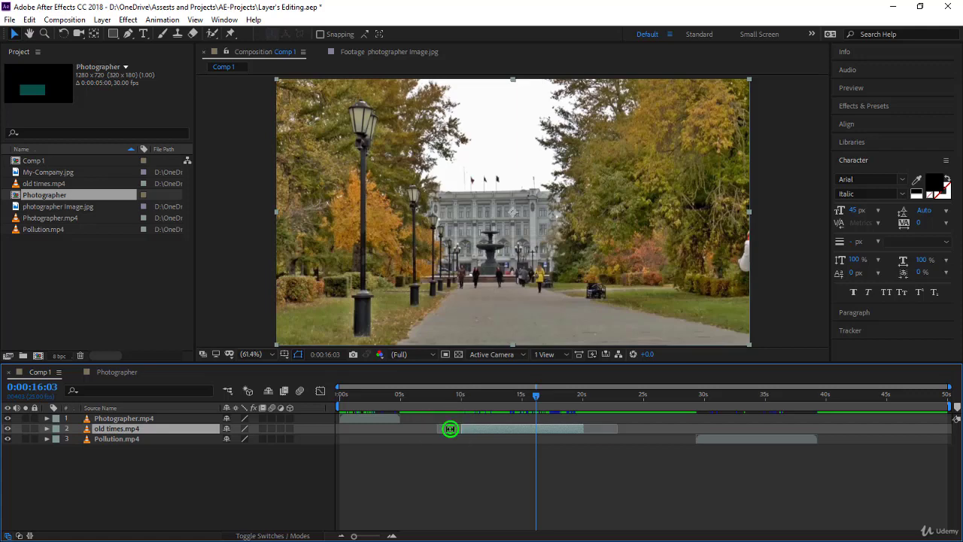
pyautogui.moveTo(449, 428)
pyautogui.mouseDown()
pyautogui.moveTo(424, 428)
pyautogui.moveTo(447, 428)
pyautogui.mouseUp()
pyautogui.click(489, 429)
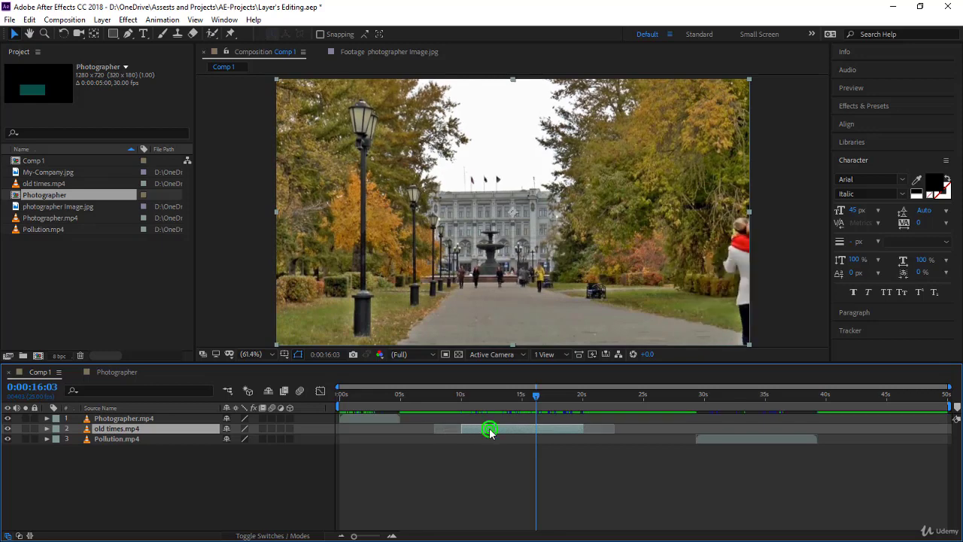
pyautogui.press('i')
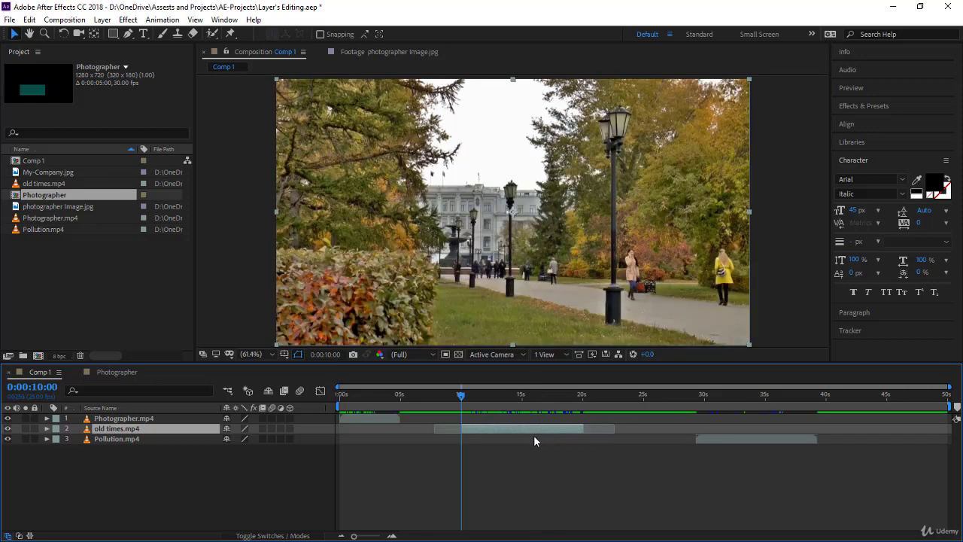
pyautogui.moveTo(451, 430); pyautogui.dragTo(465, 445)
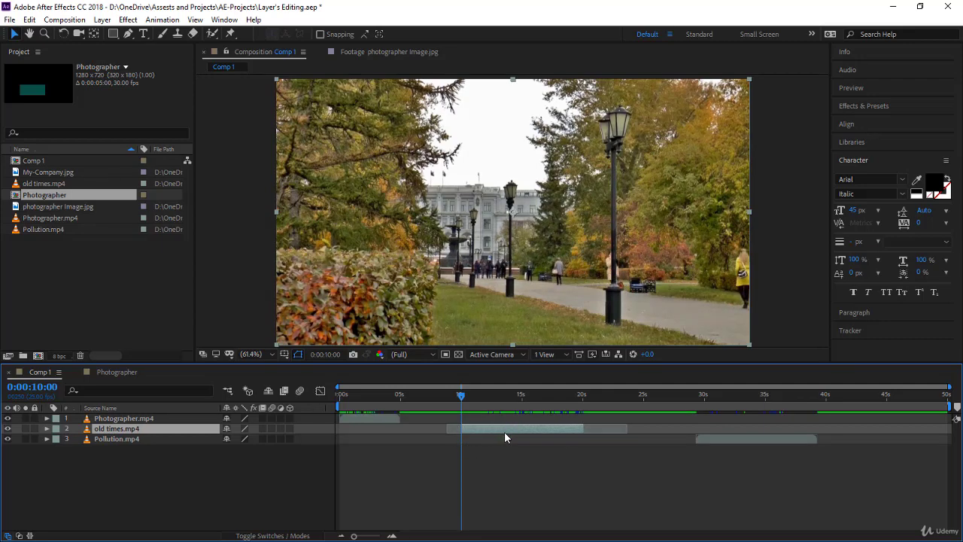
# Step: Go to the old times.mp4 out point, slip the footage slightly earlier, and scrub back to 0:00:15:14
pyautogui.press('o')
pyautogui.moveTo(619, 430)
pyautogui.mouseDown()
pyautogui.moveTo(593, 429)
pyautogui.moveTo(612, 431)
pyautogui.mouseUp()
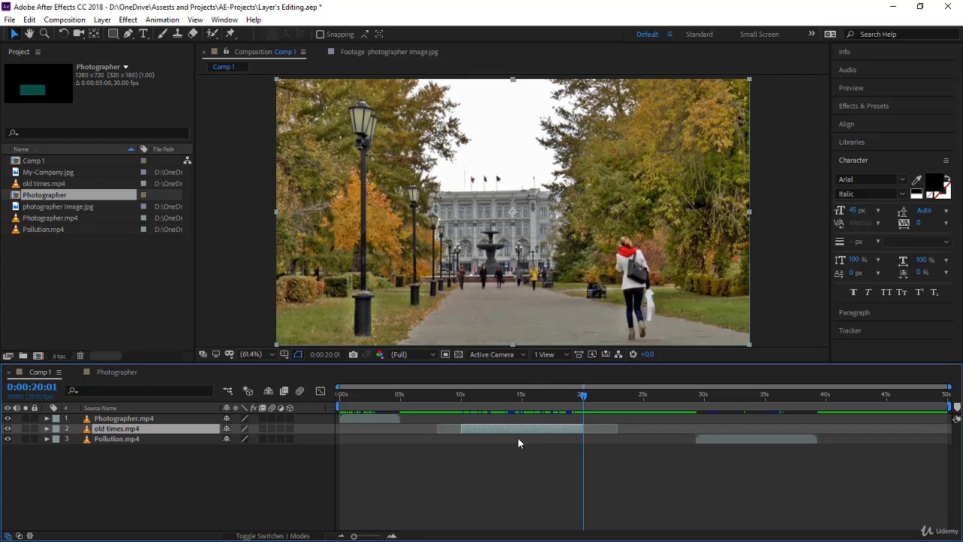
pyautogui.moveTo(581, 395); pyautogui.dragTo(528, 395)
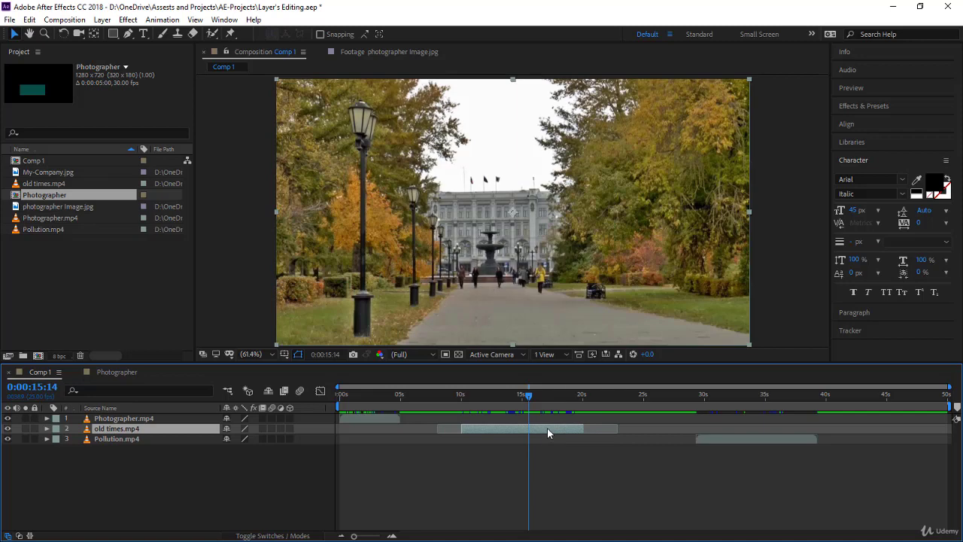
# Step: Slip the old times.mp4 footage with the Pan Behind tool, check it at the in point, and scrub to 0:00:14:21
pyautogui.click(94, 34)
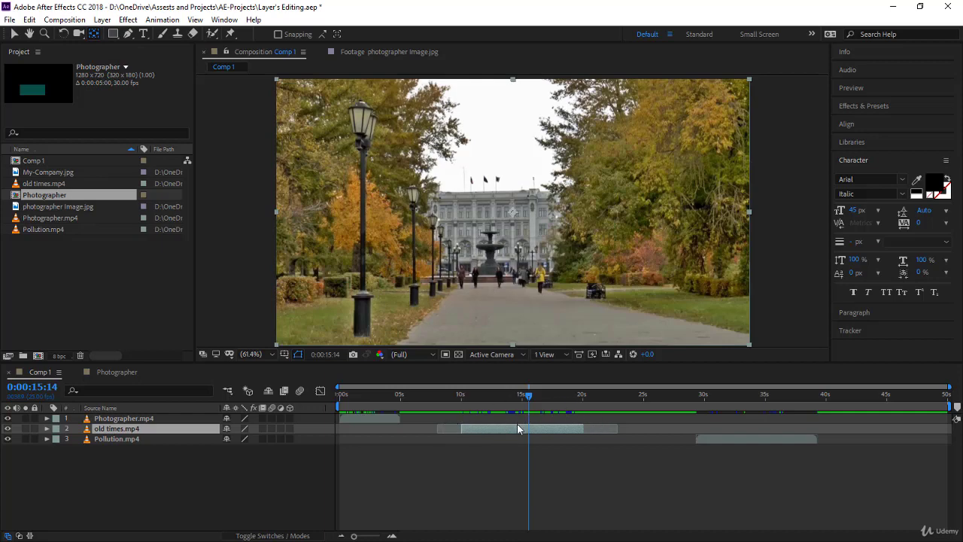
pyautogui.moveTo(517, 430)
pyautogui.mouseDown()
pyautogui.moveTo(533, 432)
pyautogui.moveTo(502, 434)
pyautogui.mouseUp()
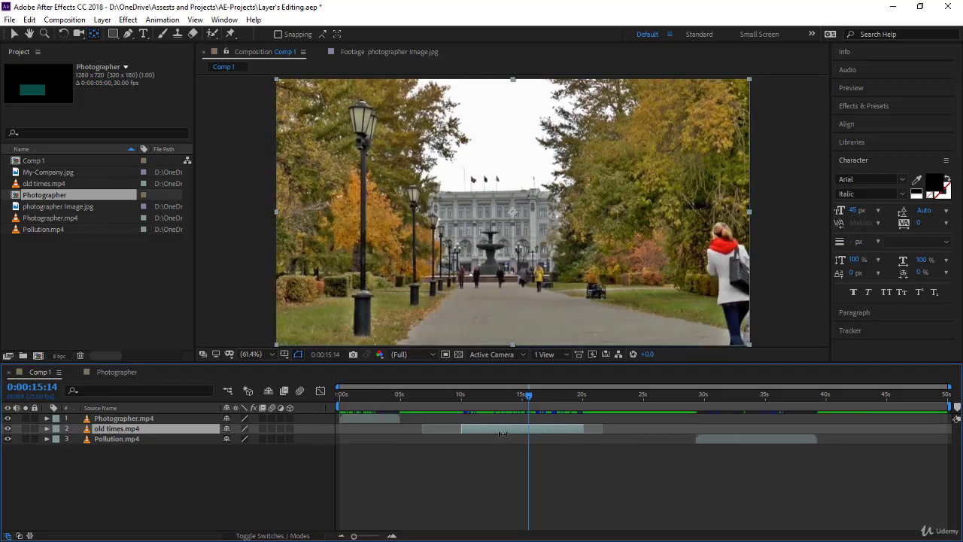
pyautogui.press('i')
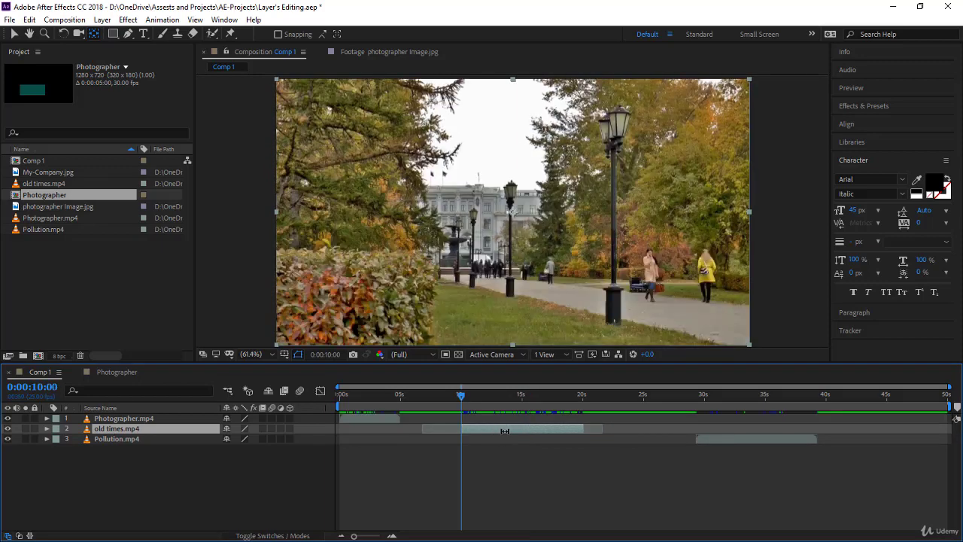
pyautogui.moveTo(508, 430)
pyautogui.mouseDown()
pyautogui.moveTo(533, 434)
pyautogui.moveTo(516, 434)
pyautogui.mouseUp()
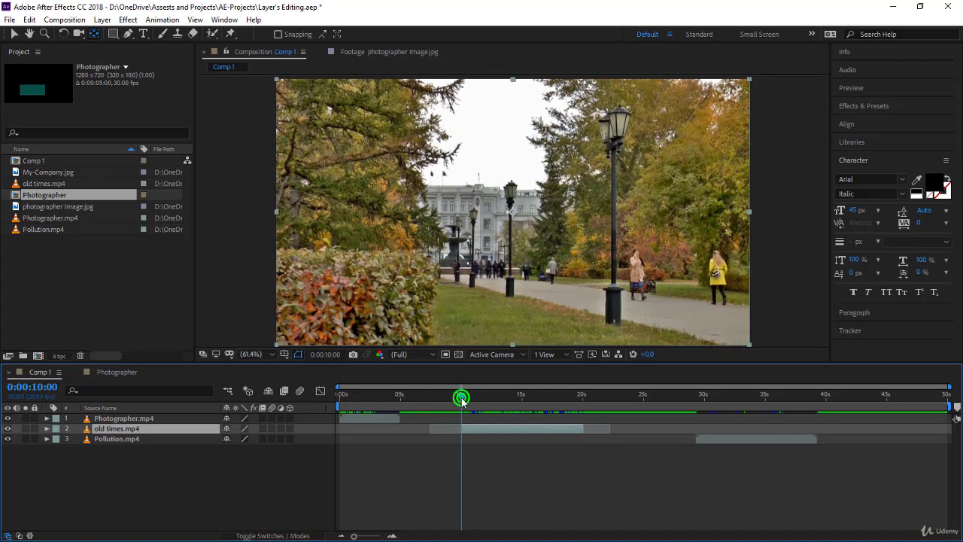
pyautogui.moveTo(461, 399); pyautogui.dragTo(521, 431)
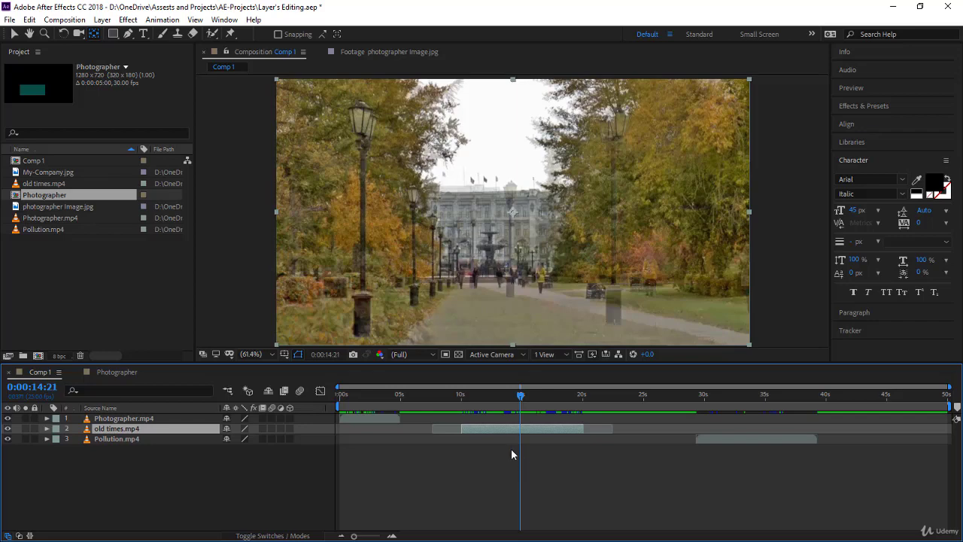
# Step: Open the Photographer composition, set the current time to 0:00:01:00, and deselect all layers
pyautogui.click(120, 372)
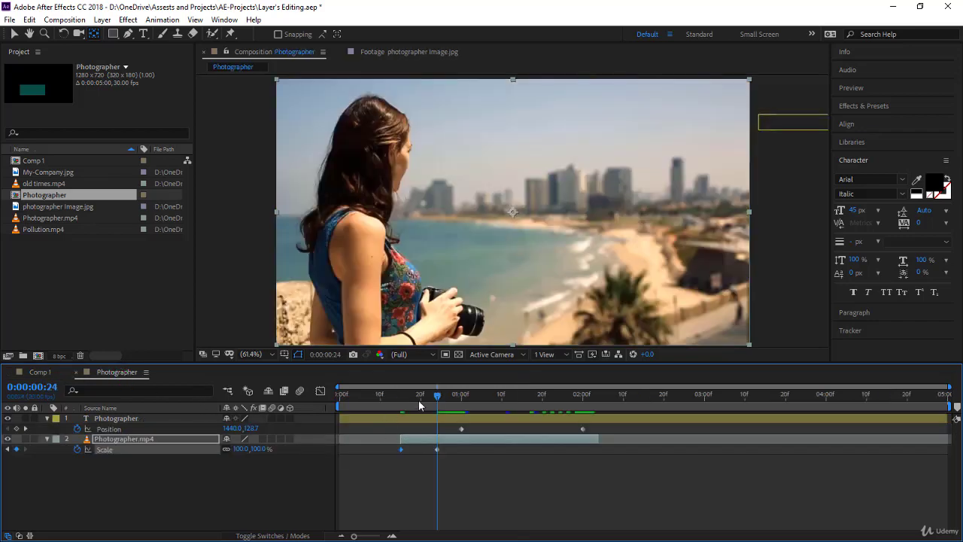
pyautogui.moveTo(439, 405); pyautogui.dragTo(461, 404)
pyautogui.click(413, 492)
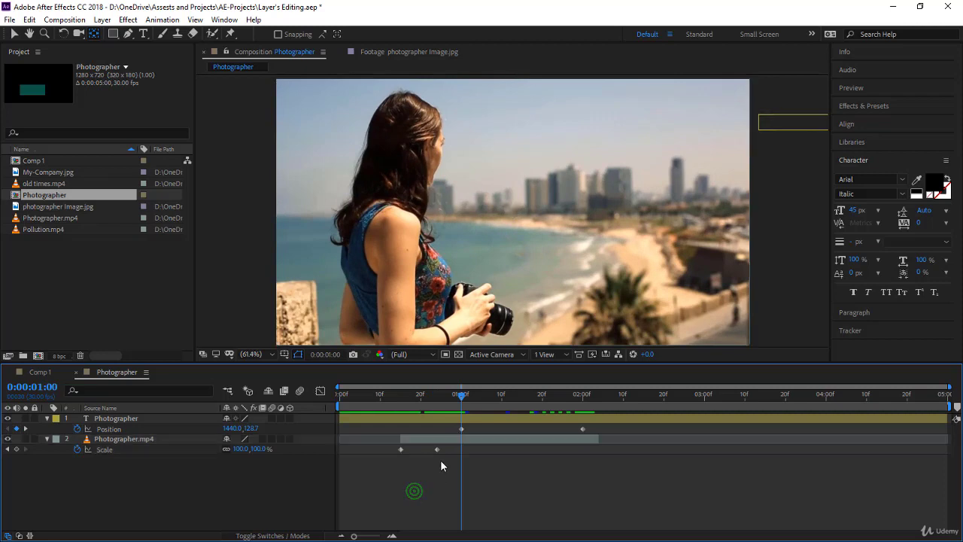
# Step: Slip the Photographer text layer's second Position keyframe to about 0:00:02:11, undoing the surplus shift
pyautogui.click(489, 424)
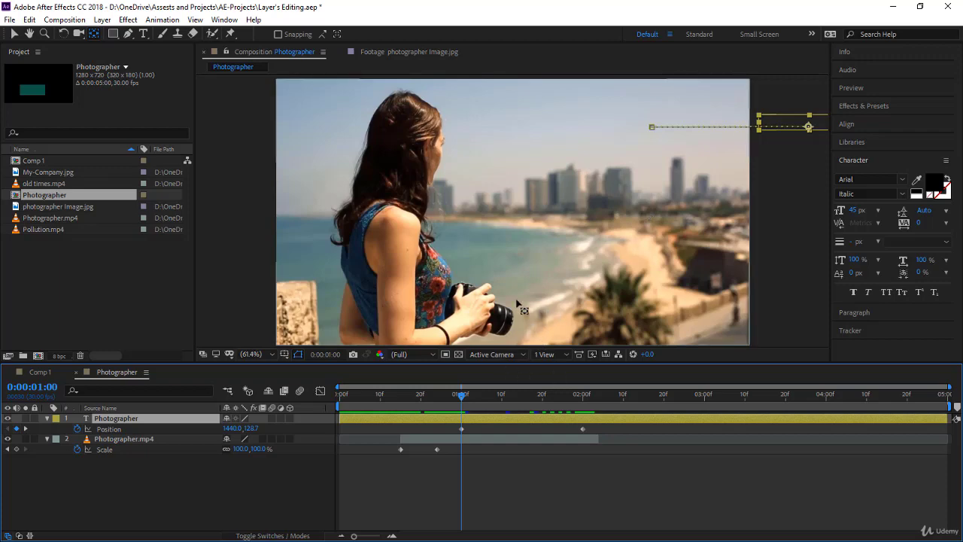
pyautogui.click(492, 419)
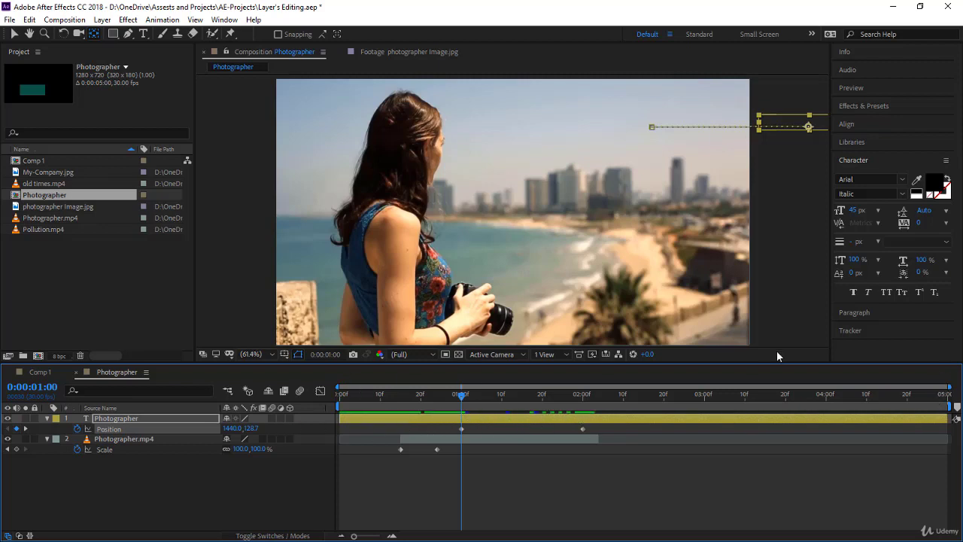
pyautogui.click(593, 419)
pyautogui.click(582, 428)
pyautogui.moveTo(419, 425); pyautogui.dragTo(475, 419)
pyautogui.hotkey('ctrl', 'z')
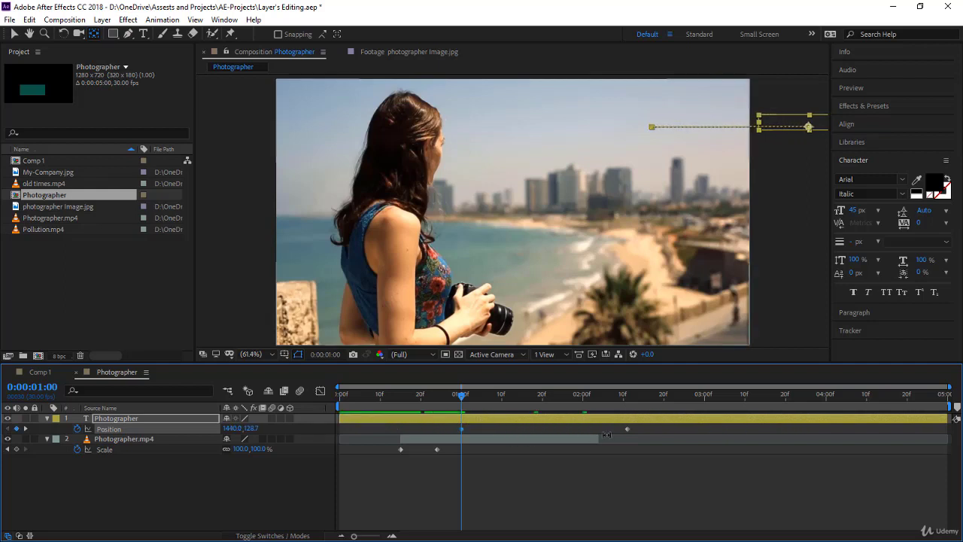
# Step: Select both Position keyframes of the text layer and slip them later and back to their starting times
pyautogui.click(624, 429)
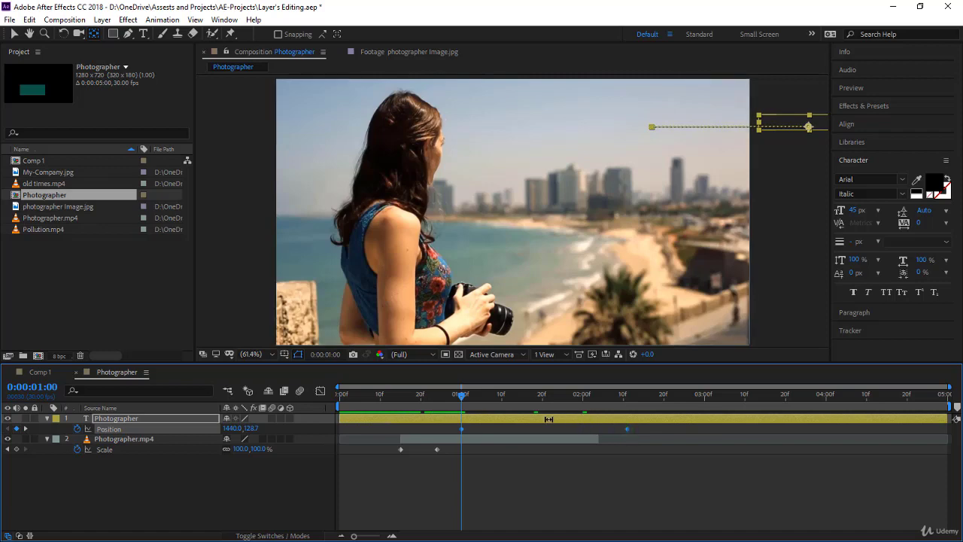
pyautogui.moveTo(550, 419); pyautogui.dragTo(649, 425)
pyautogui.moveTo(679, 421); pyautogui.dragTo(546, 418)
# Step: Slip the Photographer.mp4 footage earlier within its trimmed range, keeping its Scale keyframes in place
pyautogui.click(423, 439)
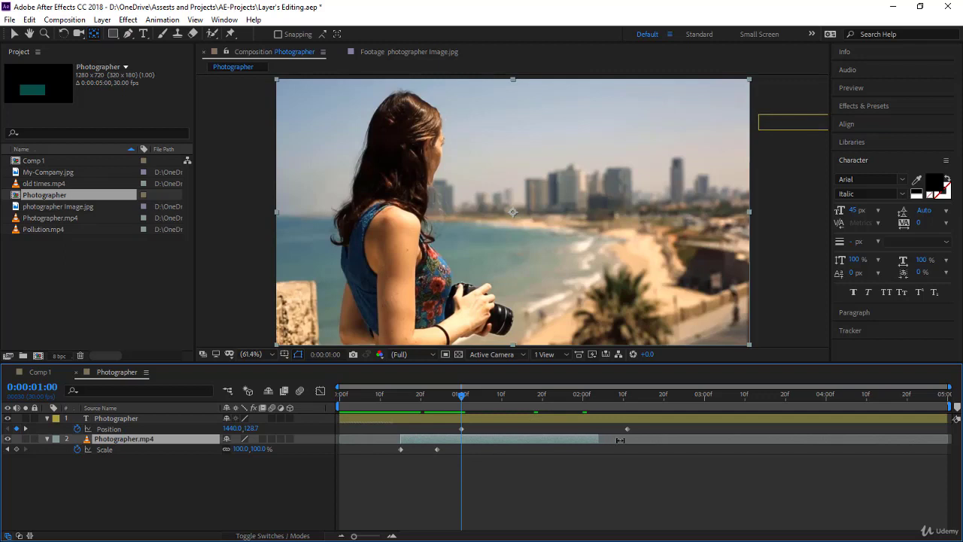
pyautogui.moveTo(571, 438)
pyautogui.mouseDown()
pyautogui.moveTo(477, 439)
pyautogui.moveTo(602, 440)
pyautogui.moveTo(513, 440)
pyautogui.moveTo(538, 439)
pyautogui.mouseUp()
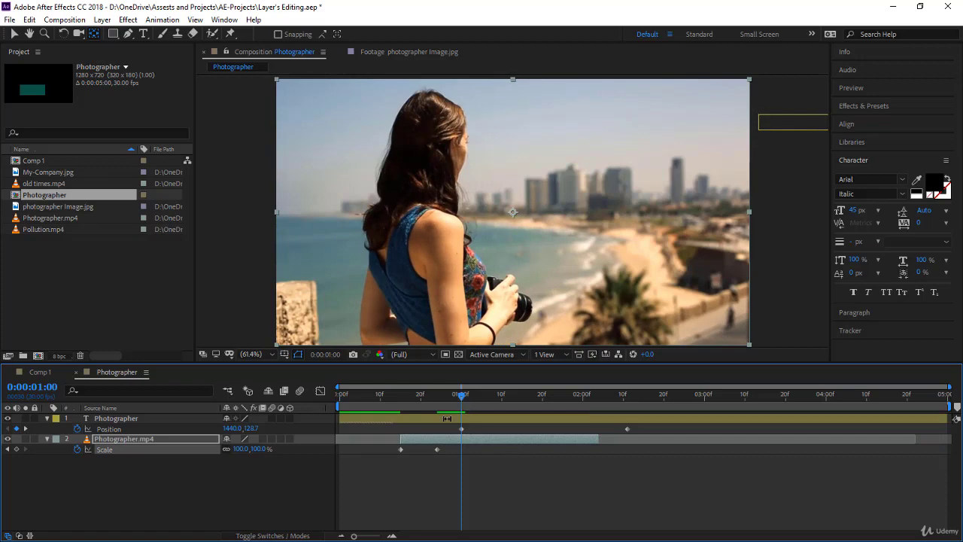
pyautogui.moveTo(437, 449); pyautogui.dragTo(461, 444)
# Step: Change the Photographer text layer's label colour to Blue
pyautogui.click(430, 418)
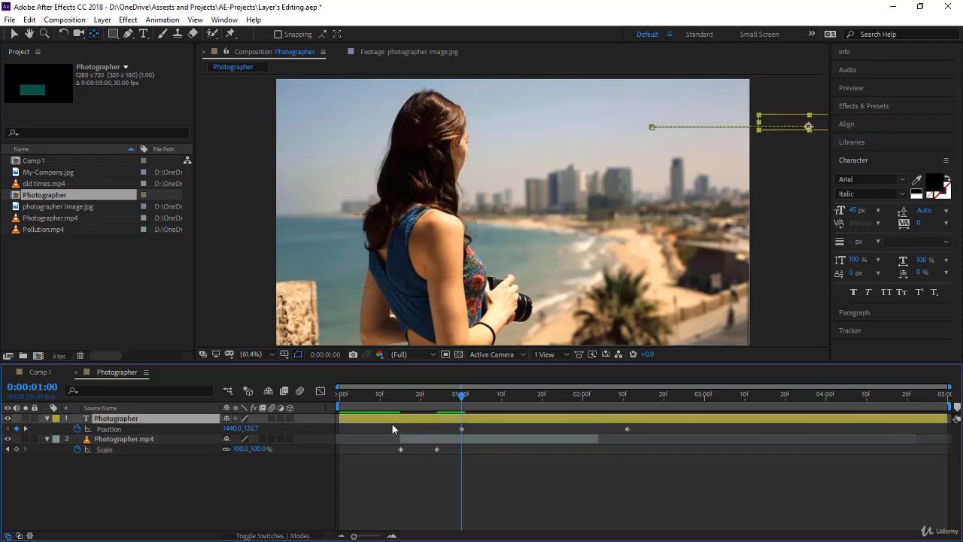
pyautogui.click(421, 426)
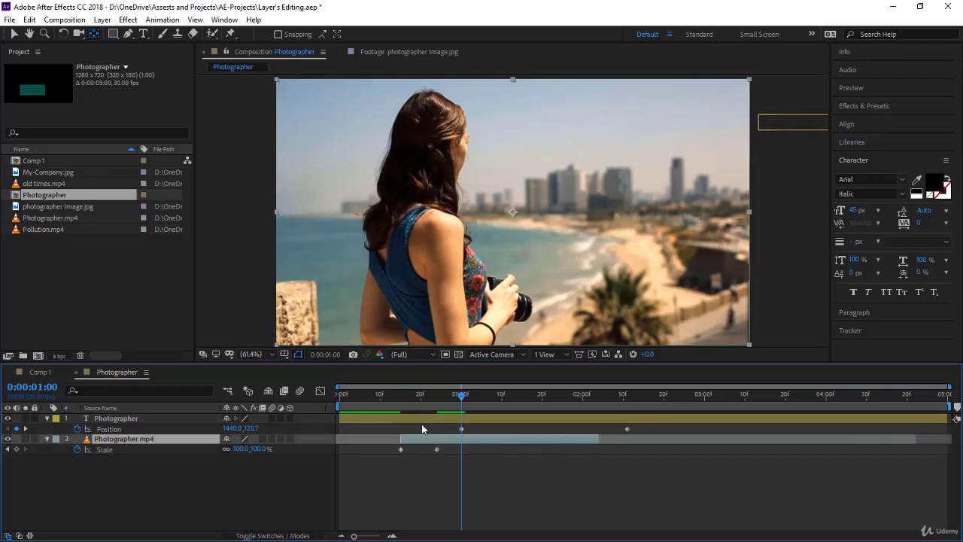
pyautogui.click(55, 418)
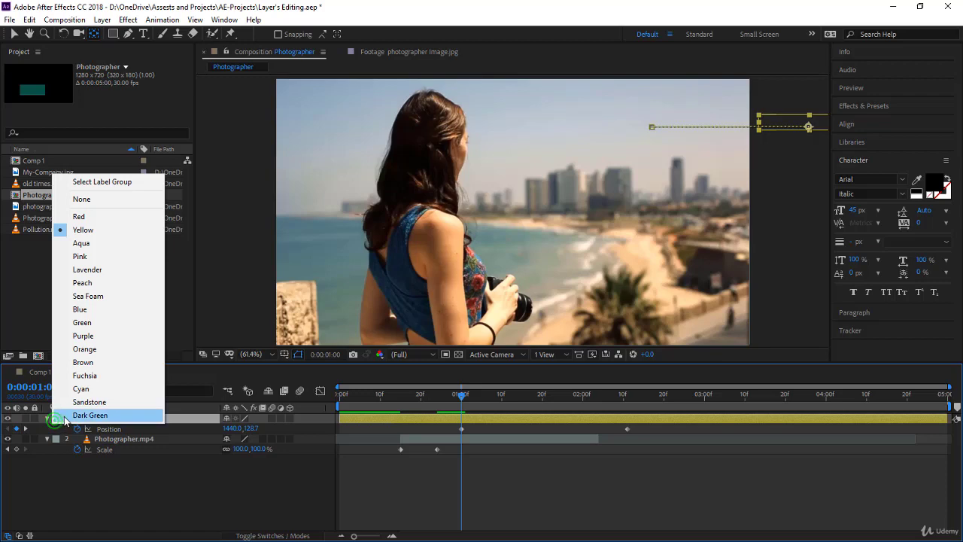
pyautogui.click(91, 309)
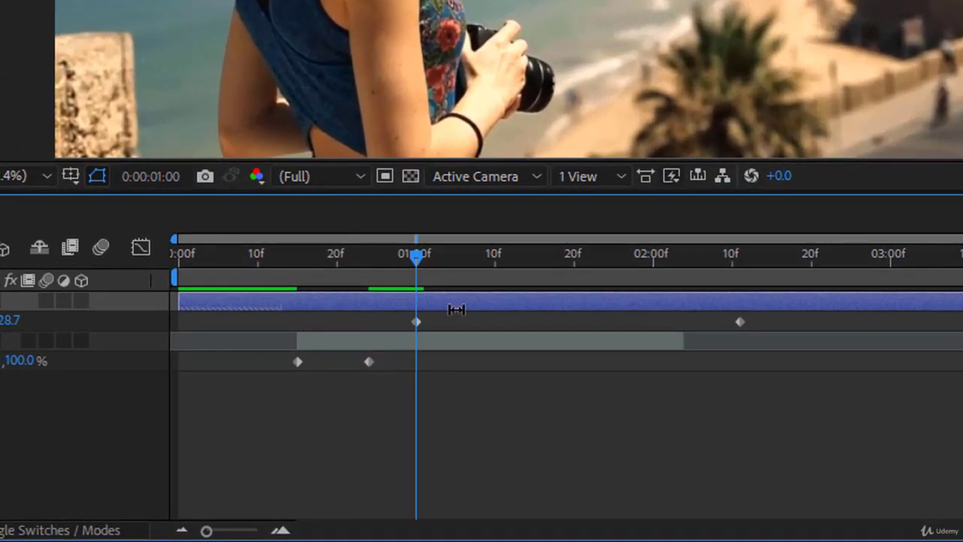
pyautogui.click(466, 315)
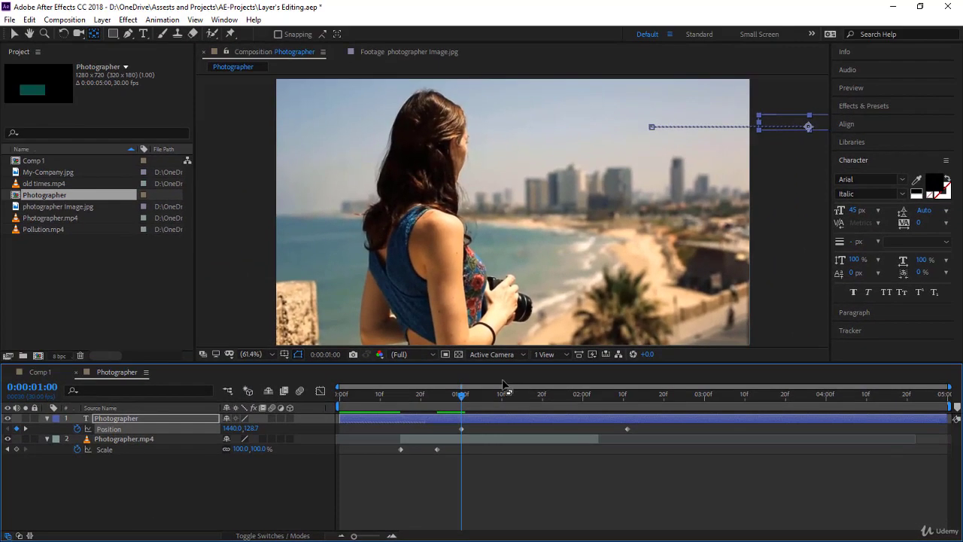
pyautogui.click(937, 415)
pyautogui.click(449, 420)
# Step: Slip the Photographer.mp4 layer with its second Scale keyframe selected, moving that keyframe to about 0:00:01:12
pyautogui.click(440, 442)
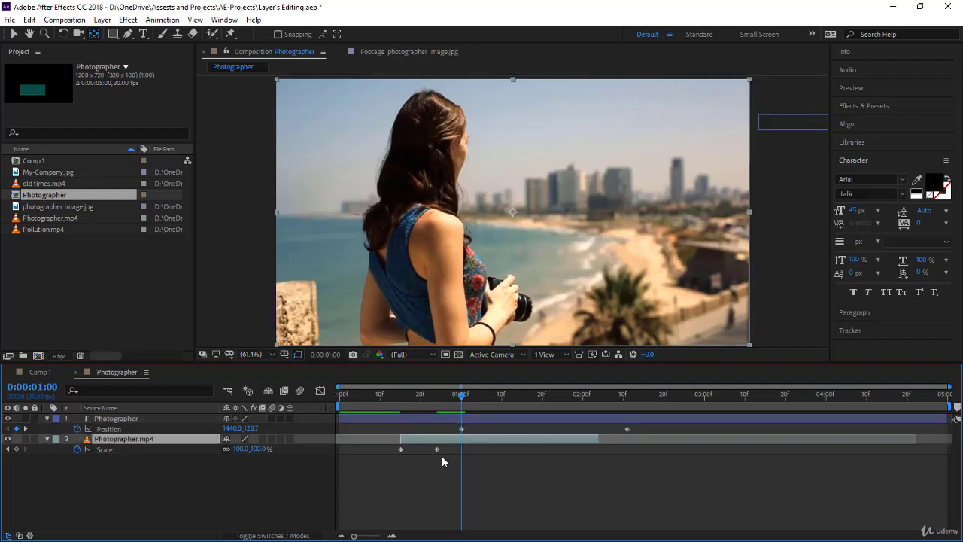
pyautogui.click(436, 453)
pyautogui.moveTo(437, 453); pyautogui.dragTo(516, 444)
# Step: Select the photographer Image.jpg footage in the project
pyautogui.click(527, 416)
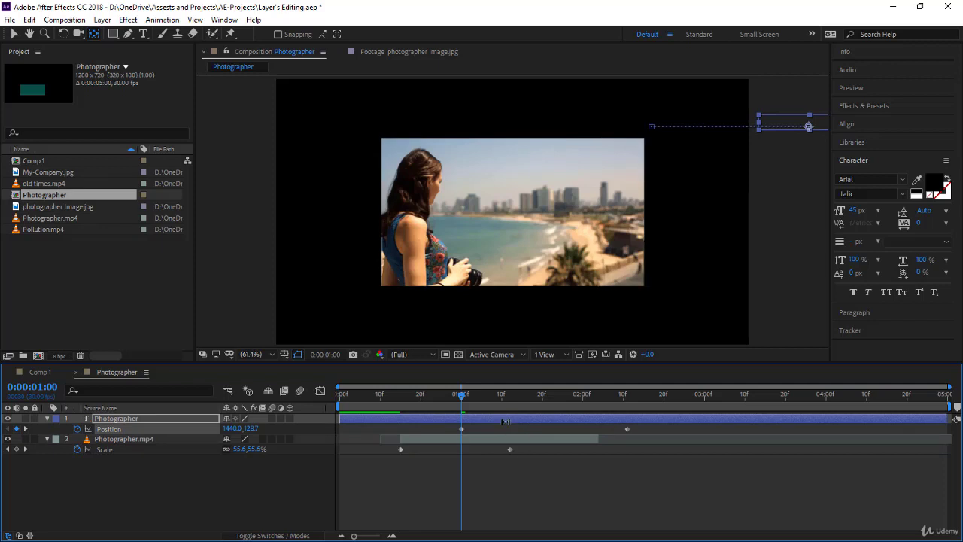
pyautogui.click(83, 213)
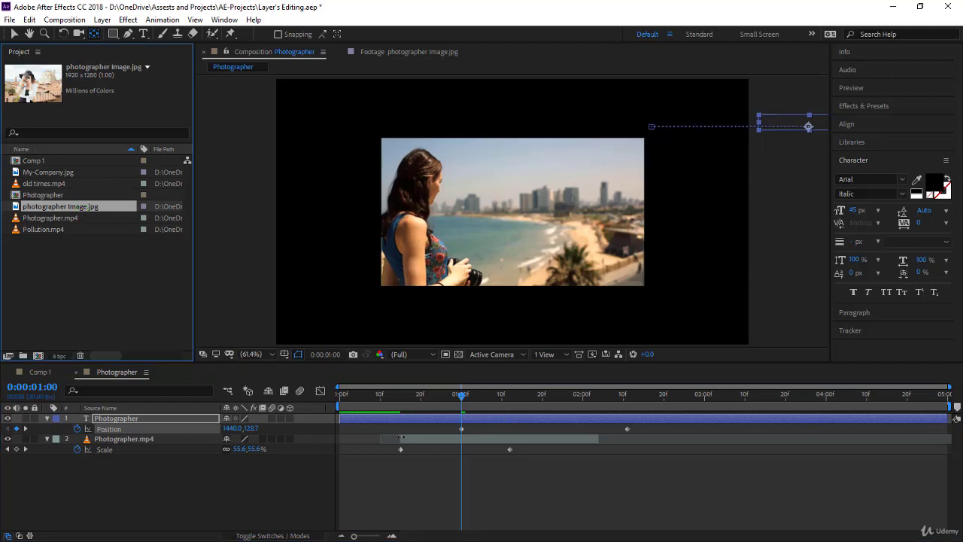